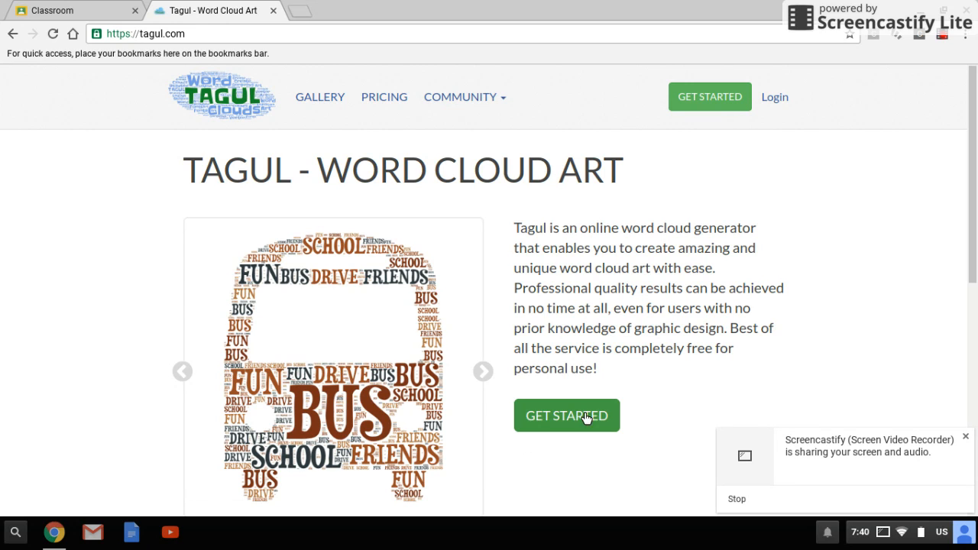
Step: Sign up for Tagul with the Google account and allow the requested permissions
left_click(538, 413)
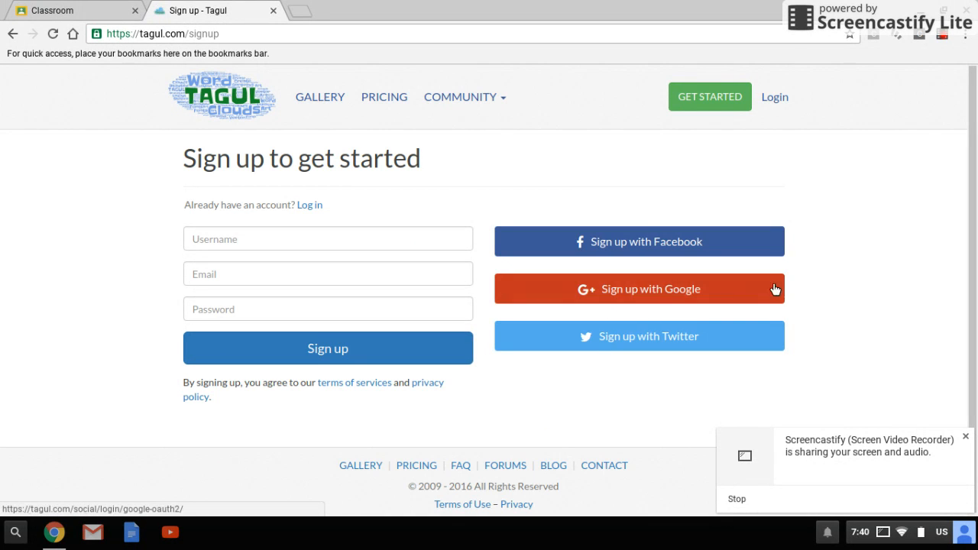
left_click(631, 292)
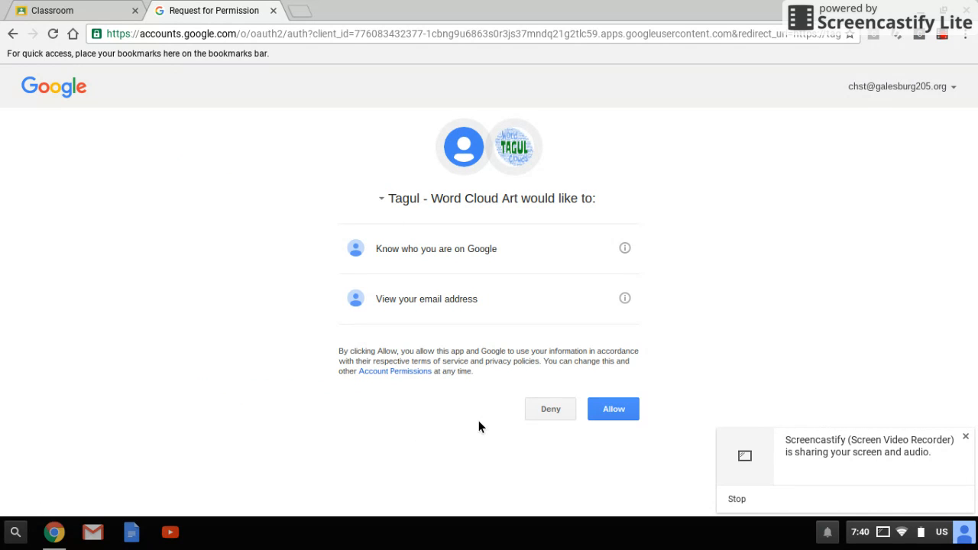
left_click(612, 411)
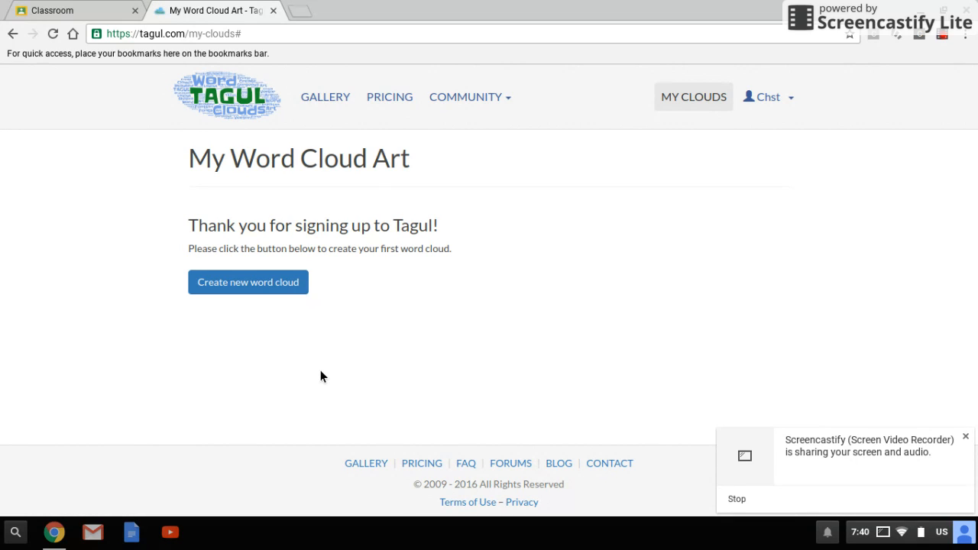
Step: Create a new word cloud and name it "Harry Potter"
left_click(224, 285)
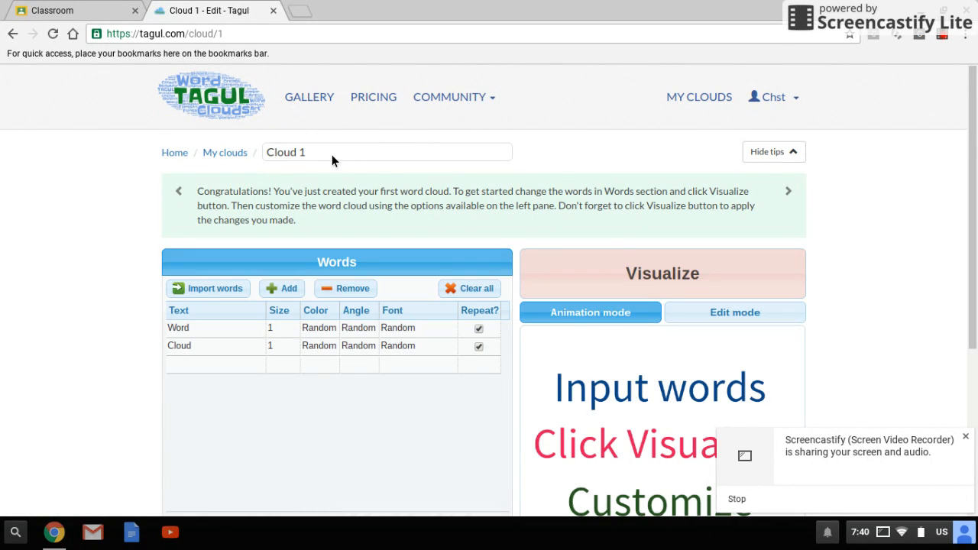
left_click(330, 152)
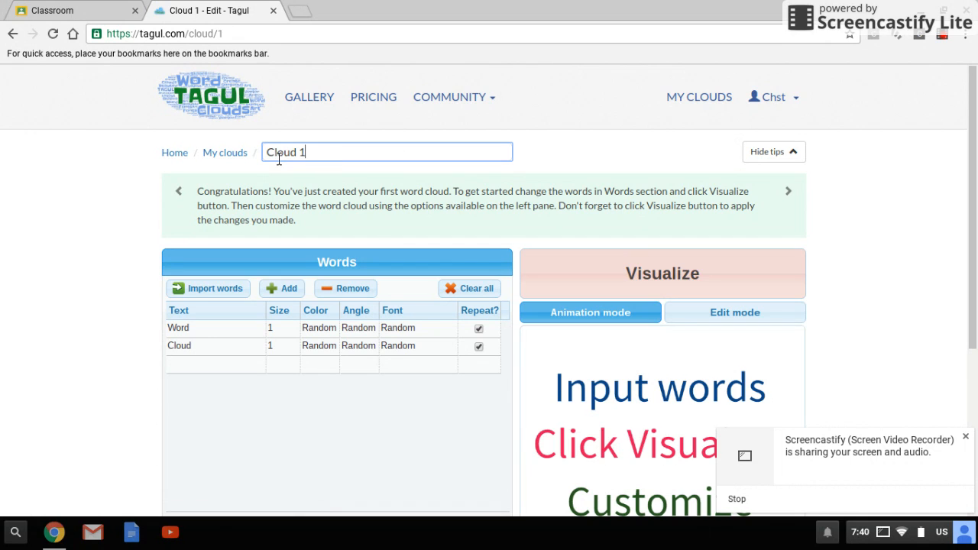
key("BackSpace")
key("BackSpace")
key("BackSpace")
key("BackSpace")
key("BackSpace")
key("BackSpace")
key("BackSpace")
type("Harry Poo")
key("BackSpace")
type("tter")
Step: Start a text word import and enter Harry, Potter, wizard and school on separate lines
scroll(389, 344, "down", 3)
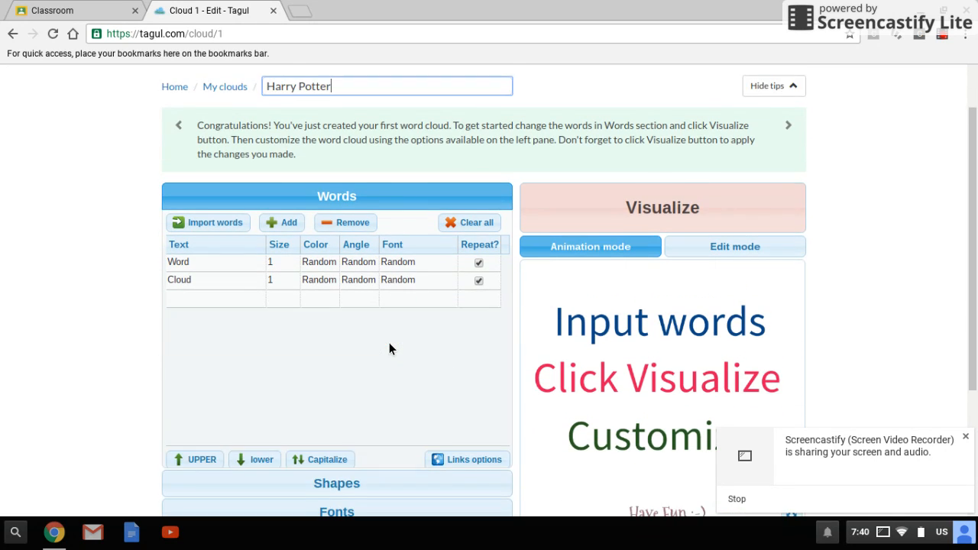
scroll(389, 344, "down", 1)
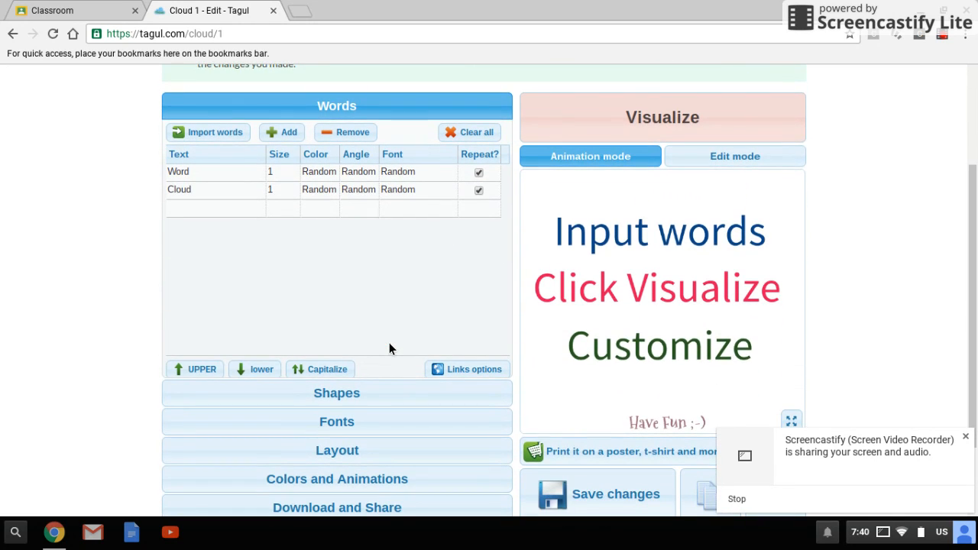
left_click(217, 136)
left_click(345, 284)
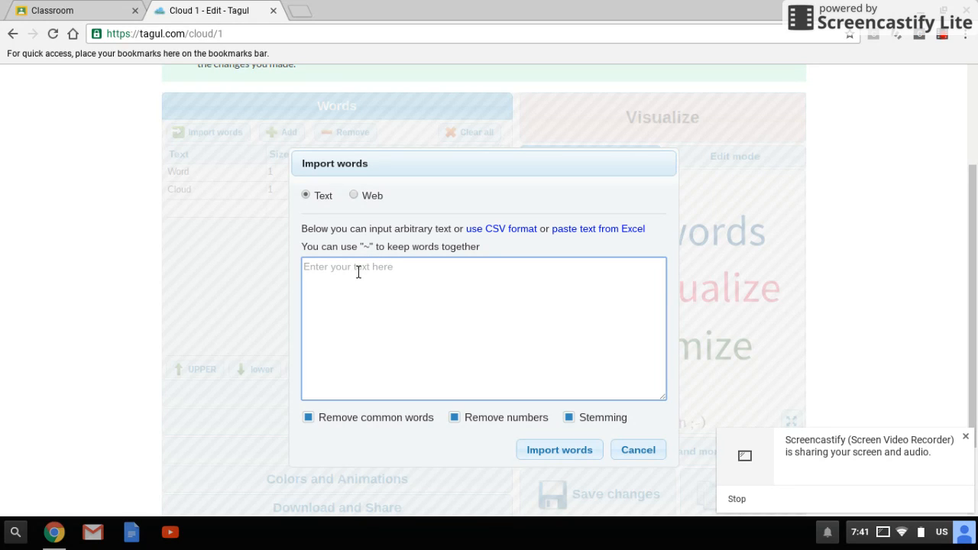
type("Harry Potter")
key("BackSpace")
type("~")
key("BackSpace")
key("Return")
key("Down")
key("Return")
type("wizard")
key("Return")
type("school")
key("Return")
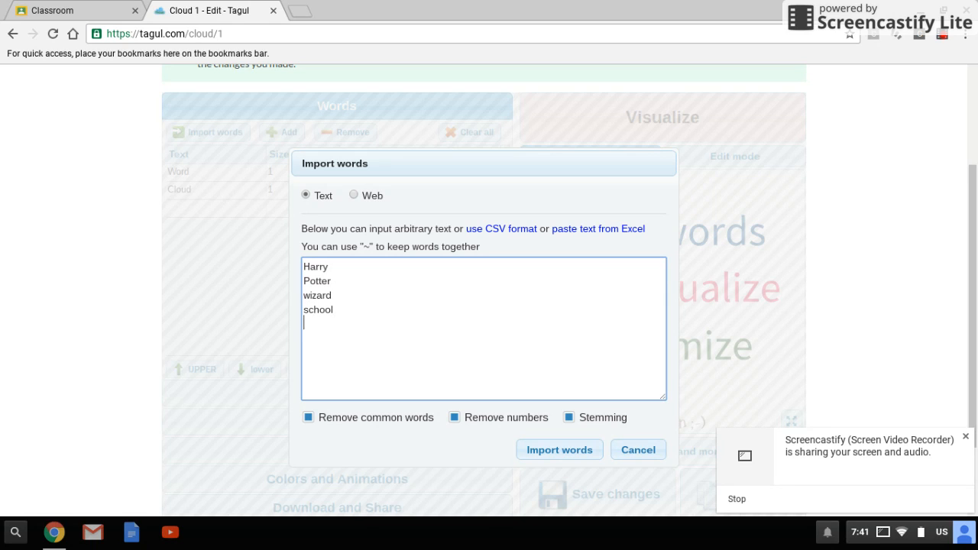
Step: Add Hogwarts, Patronus, witch and muggle on separate lines and import the words into the cloud
type("Hogwarts")
key("Return")
type("Patronus")
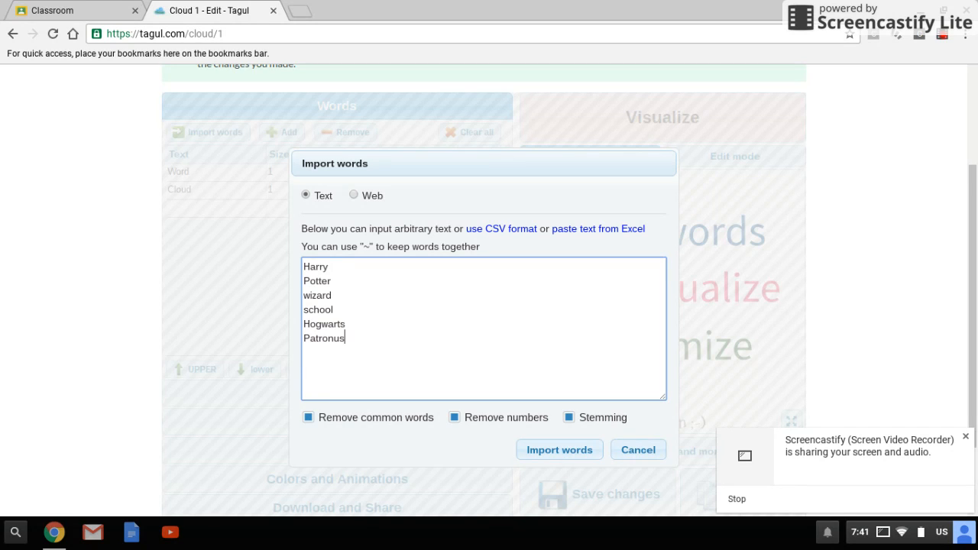
key("Return")
type("witch")
key("Return")
type("muggle")
key("Return")
left_click(551, 457)
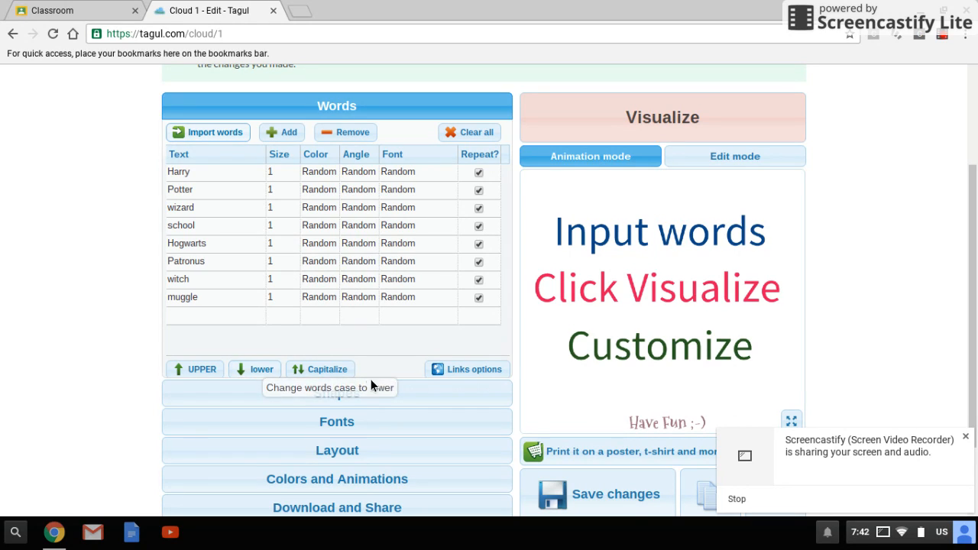
Step: Choose the graduation cap from the School category as the cloud's shape
left_click(334, 407)
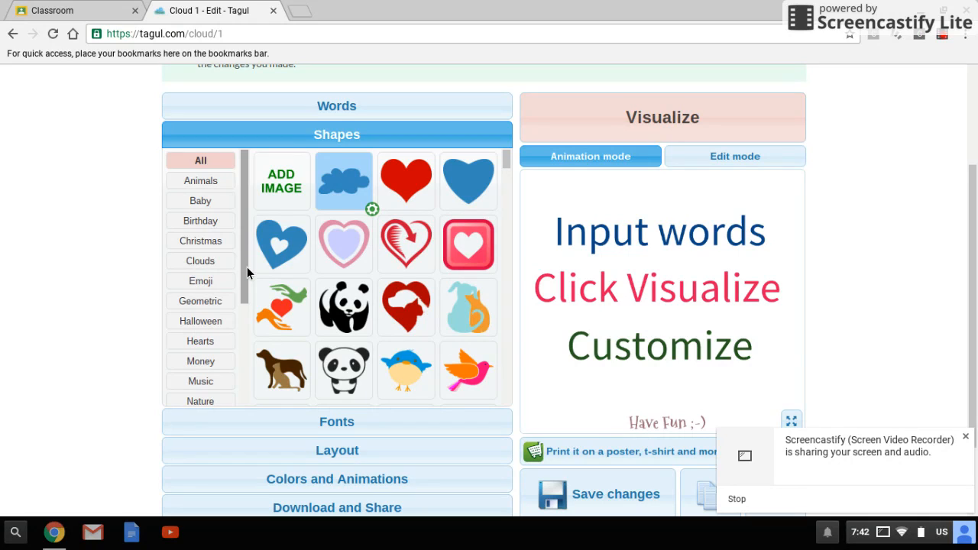
left_click(246, 310)
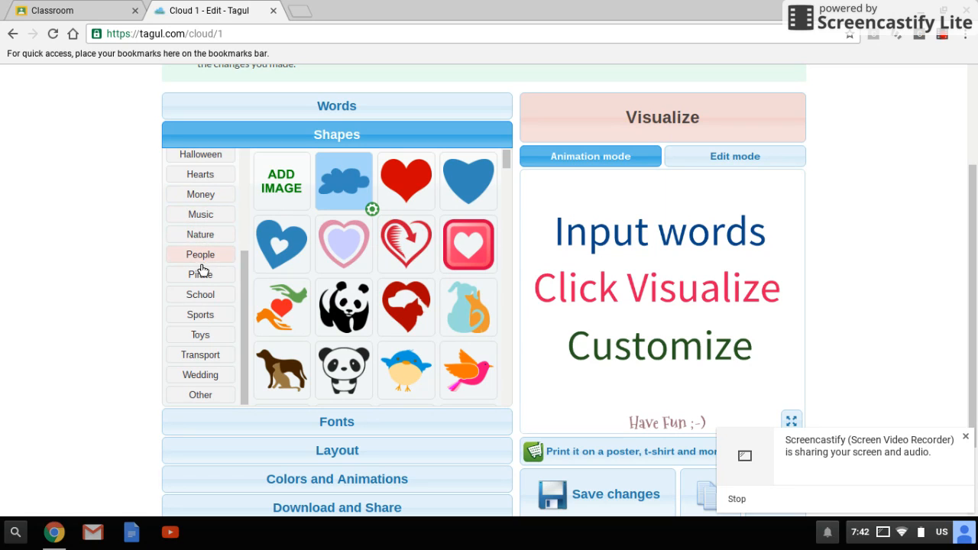
left_click(201, 295)
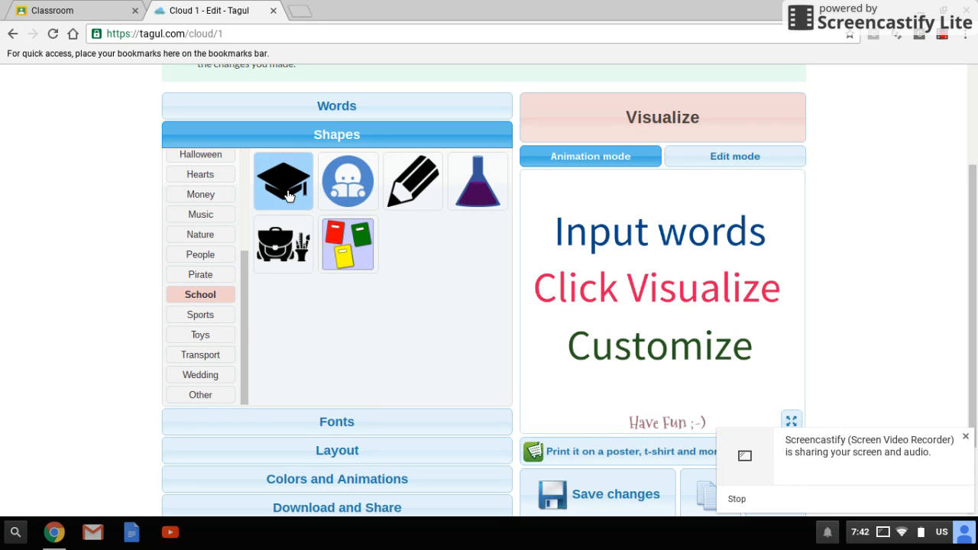
Step: Enable the Euphorigenic Regular font for the word cloud
left_click(333, 422)
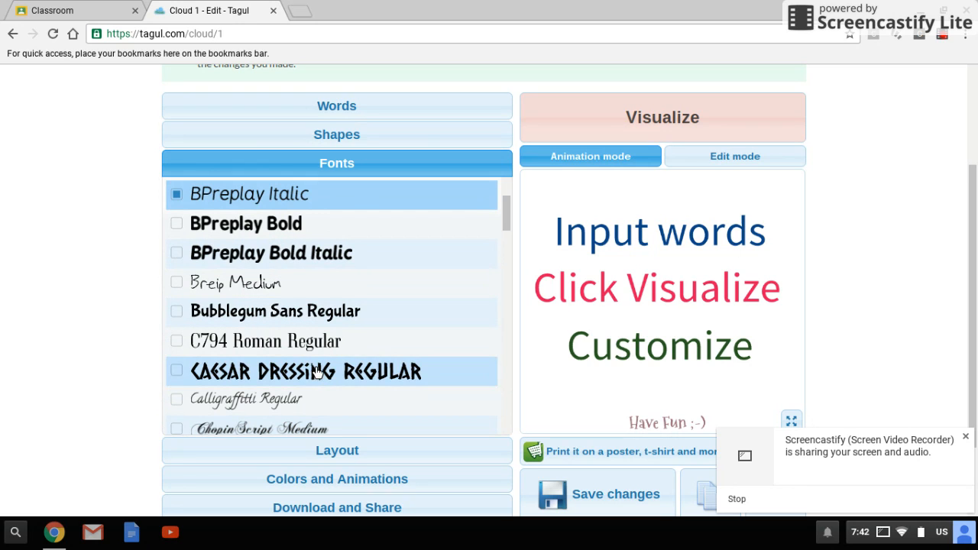
scroll(317, 372, "down", 2)
scroll(317, 372, "down", 2)
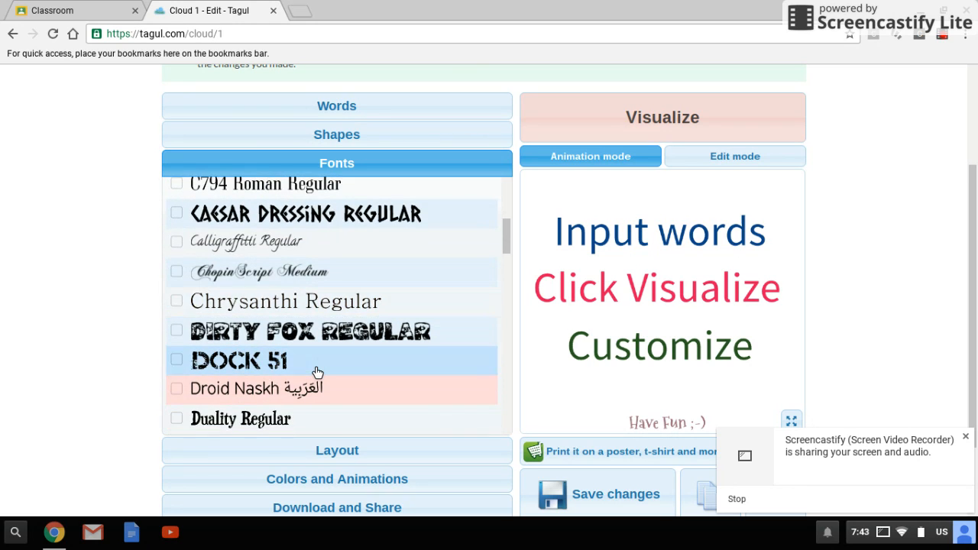
scroll(317, 372, "down", 3)
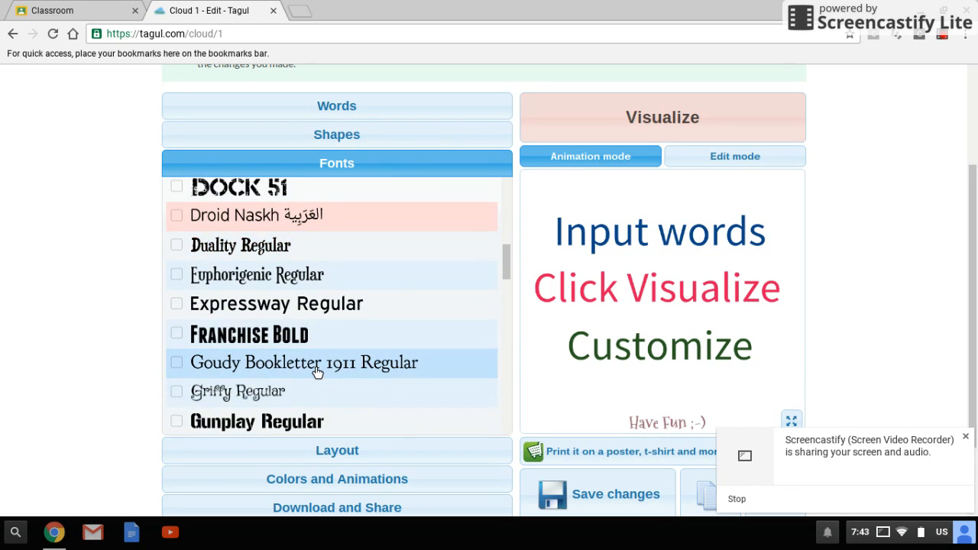
left_click(285, 277)
scroll(368, 336, "down", 3)
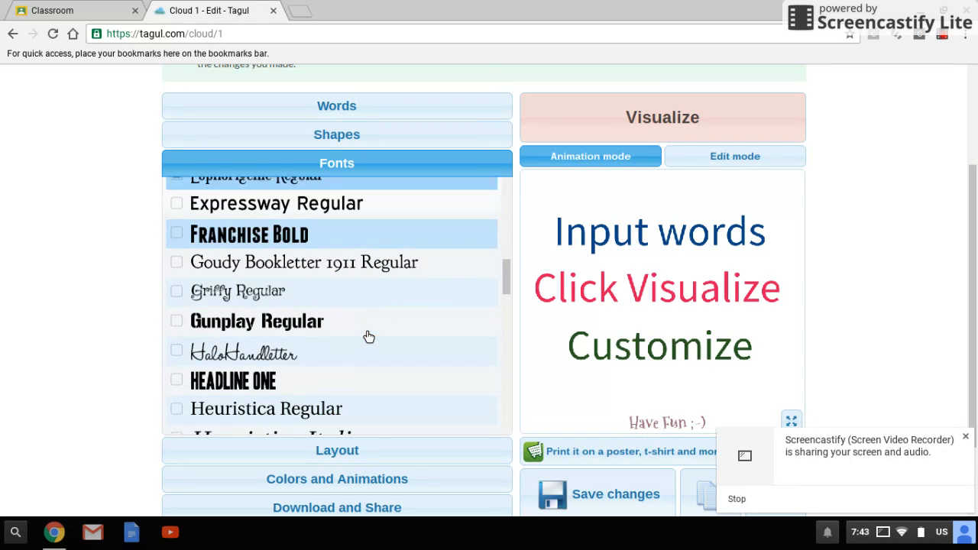
Step: Set the word layout to the combined horizontal and vertical arrangement
left_click(352, 454)
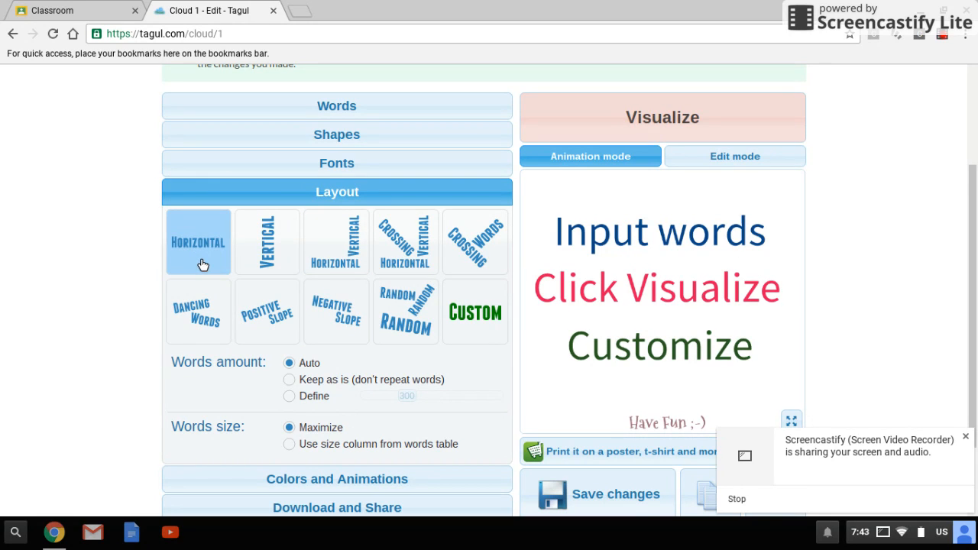
left_click(346, 247)
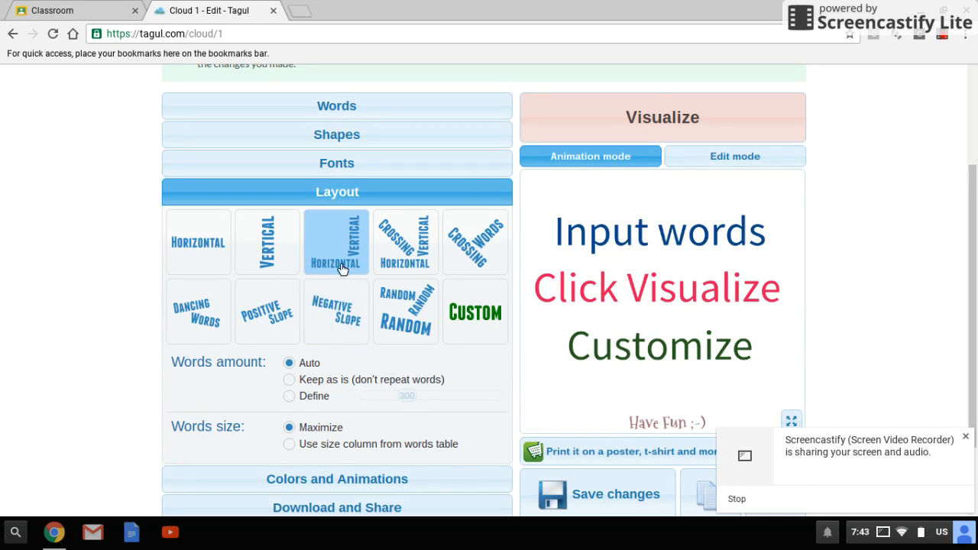
scroll(345, 374, "down", 3)
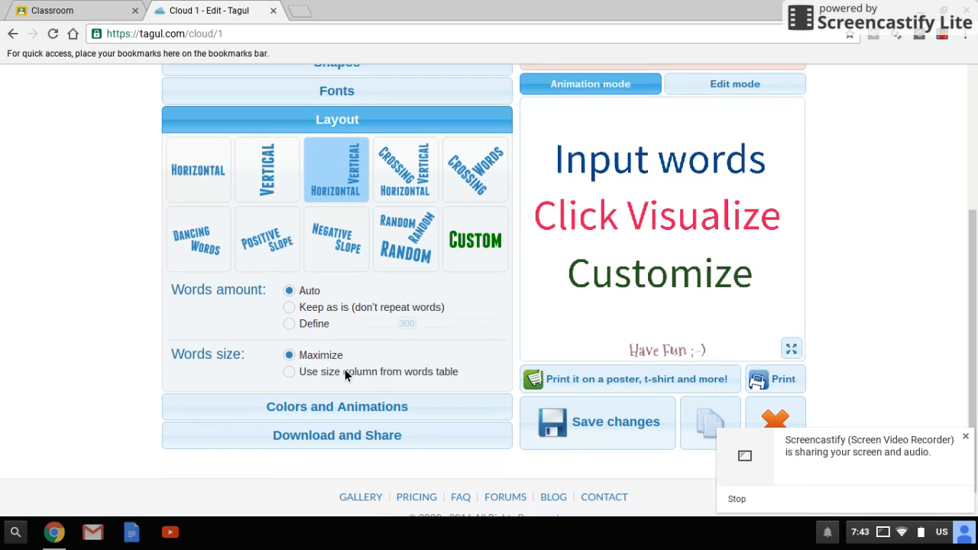
Step: Show the color and animation settings, keep them as they are, and visualize the word cloud
left_click(290, 385)
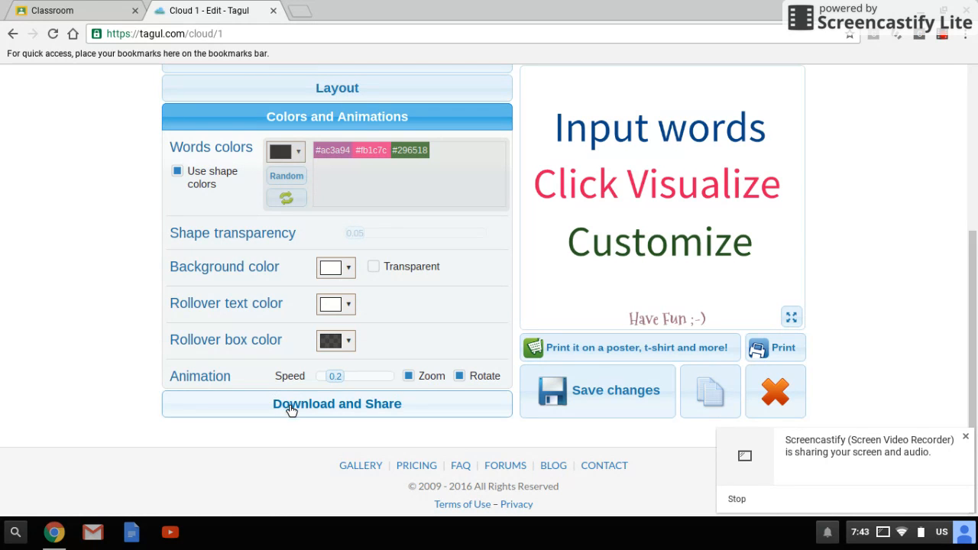
scroll(531, 355, "up", 2)
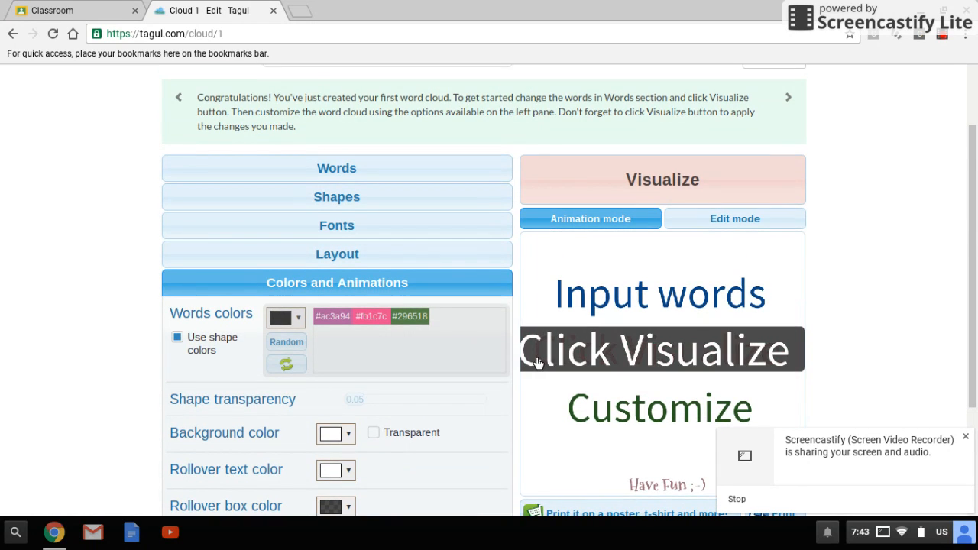
scroll(654, 204, "down", 1)
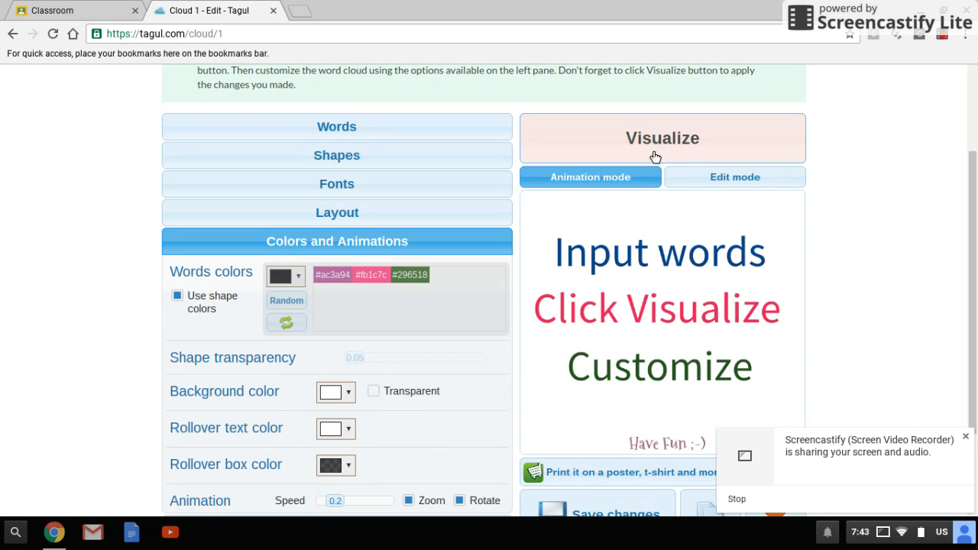
left_click(615, 153)
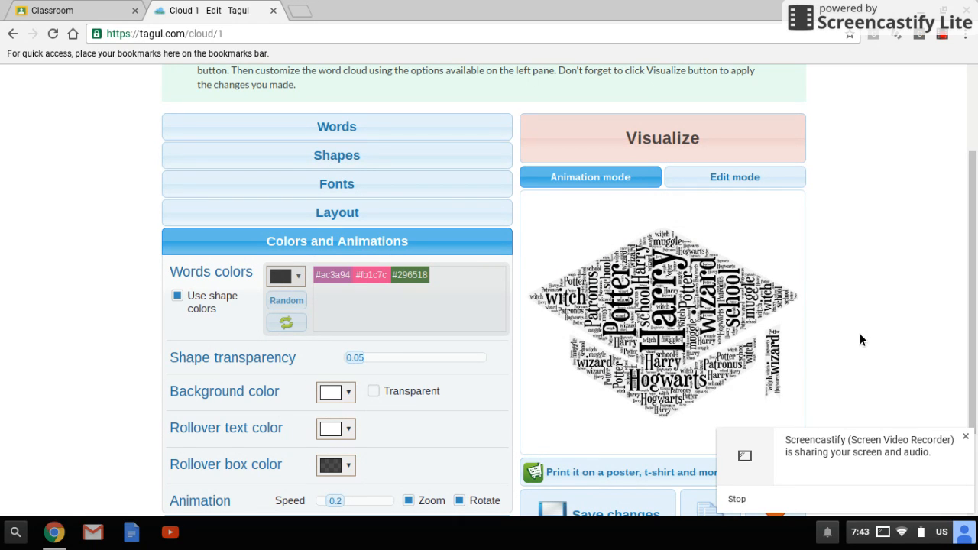
Step: Save the changes to the word cloud and dismiss the confirmation
scroll(862, 333, "down", 2)
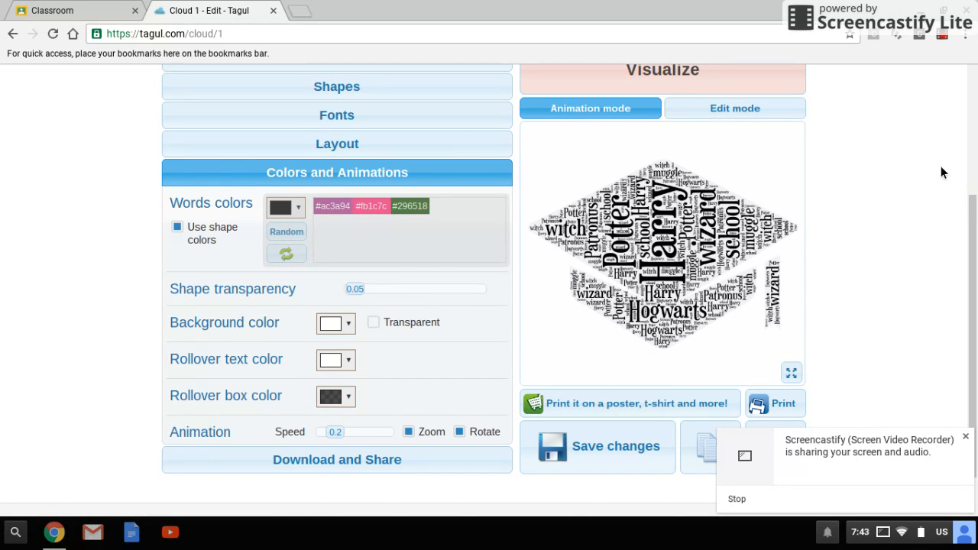
scroll(902, 190, "down", 1)
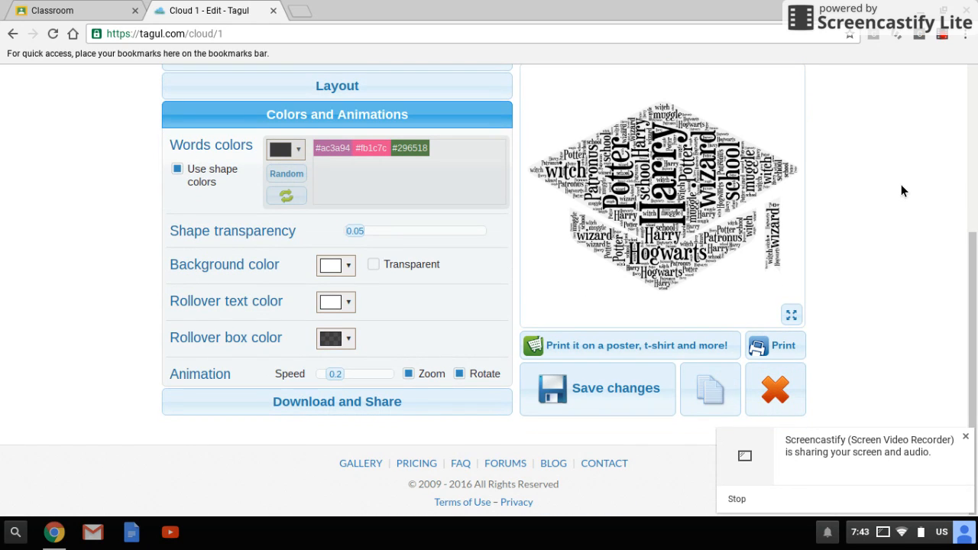
left_click(572, 391)
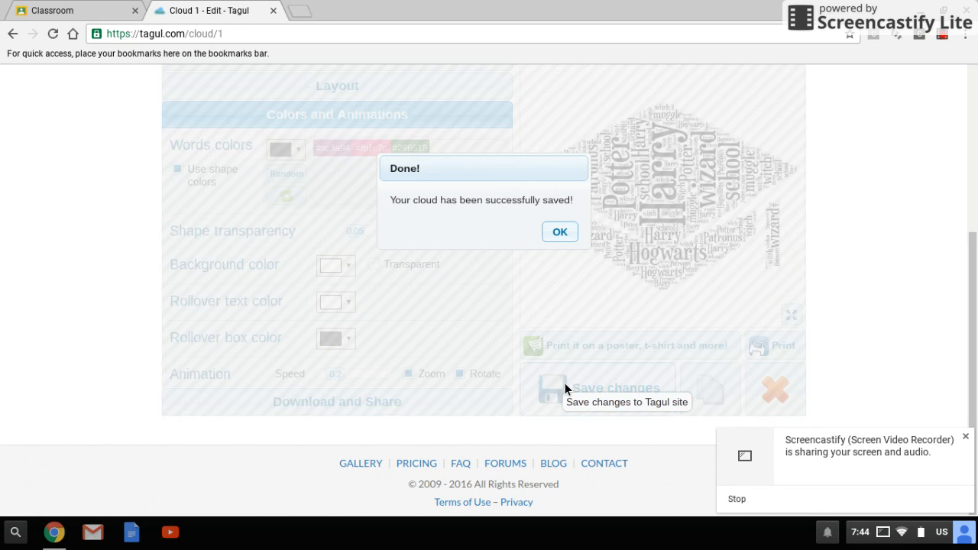
left_click(558, 239)
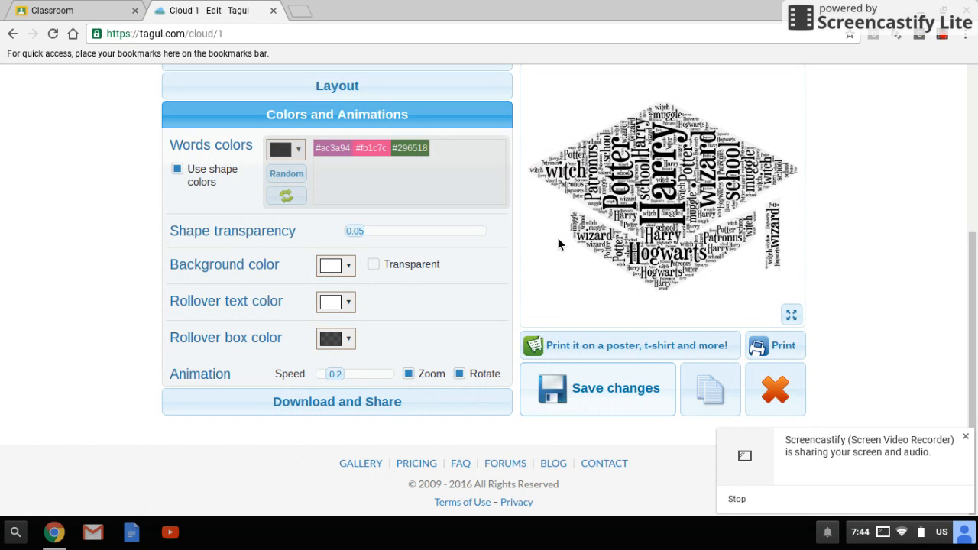
Step: Generate a sharing link for the cloud, changing its visibility to public, and open the linked page
left_click(331, 403)
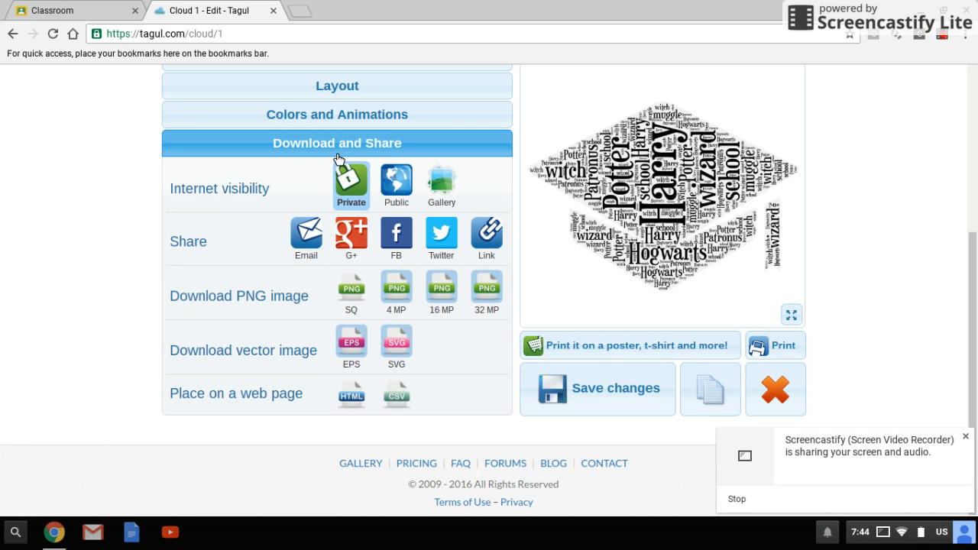
left_click(487, 241)
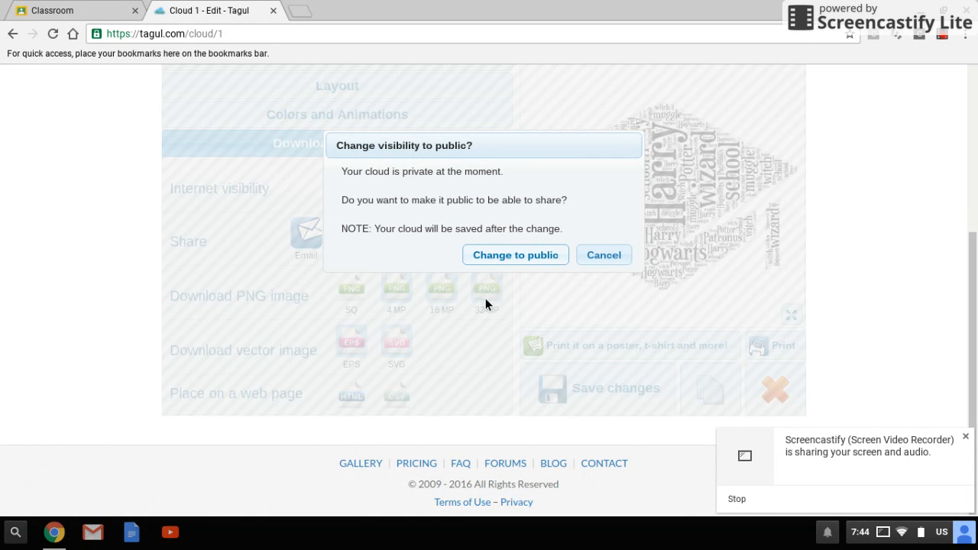
left_click(520, 263)
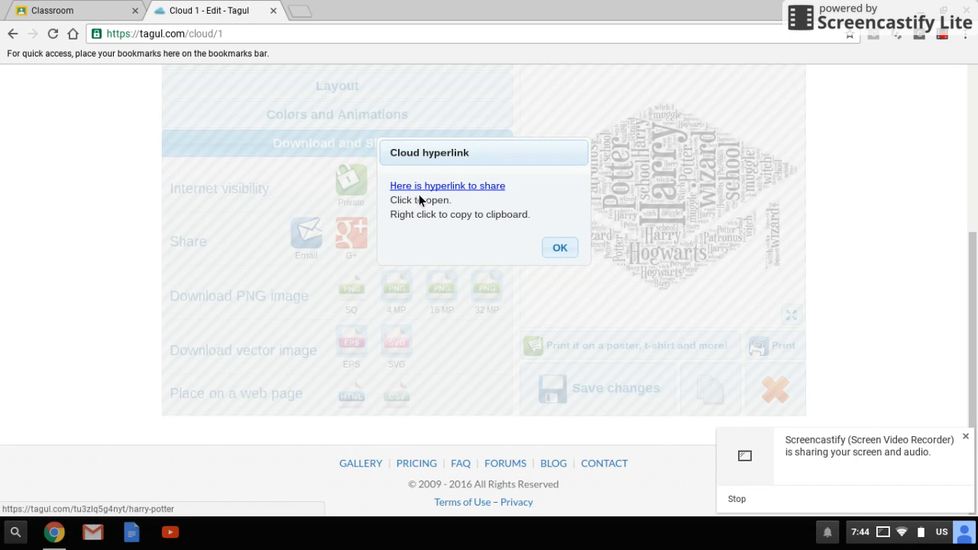
left_click(465, 190)
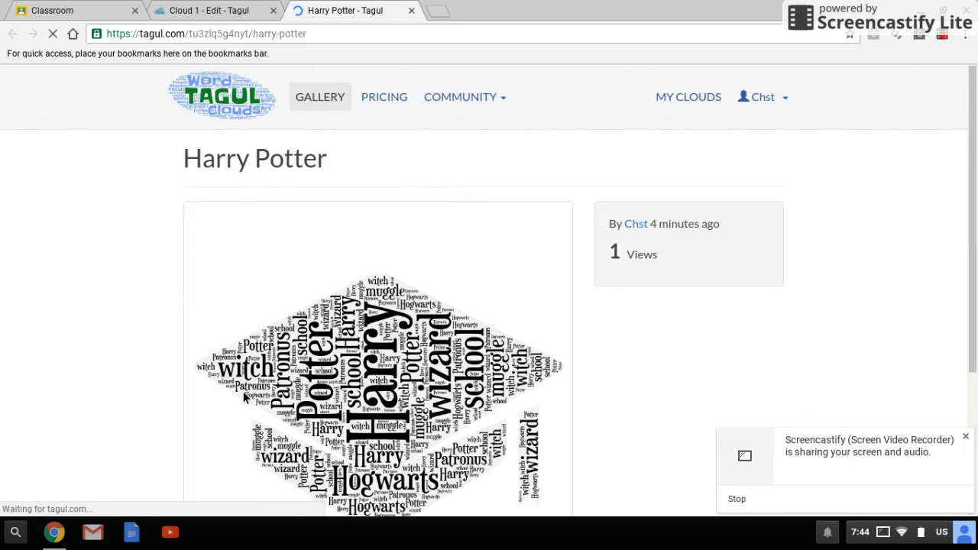
Step: Copy the web address of the shared Harry Potter page and open the My Clouds list
scroll(444, 280, "down", 1)
scroll(445, 285, "down", 1)
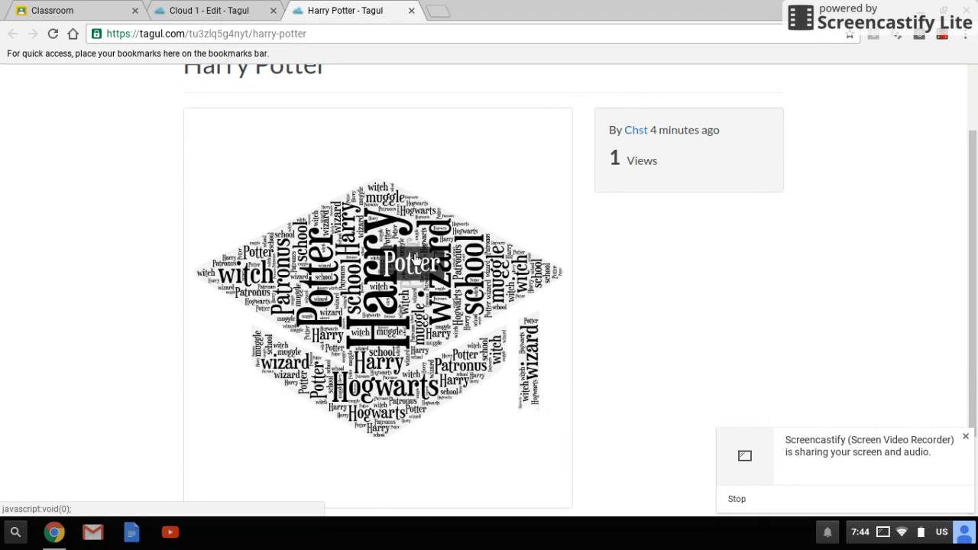
scroll(582, 271, "up", 1)
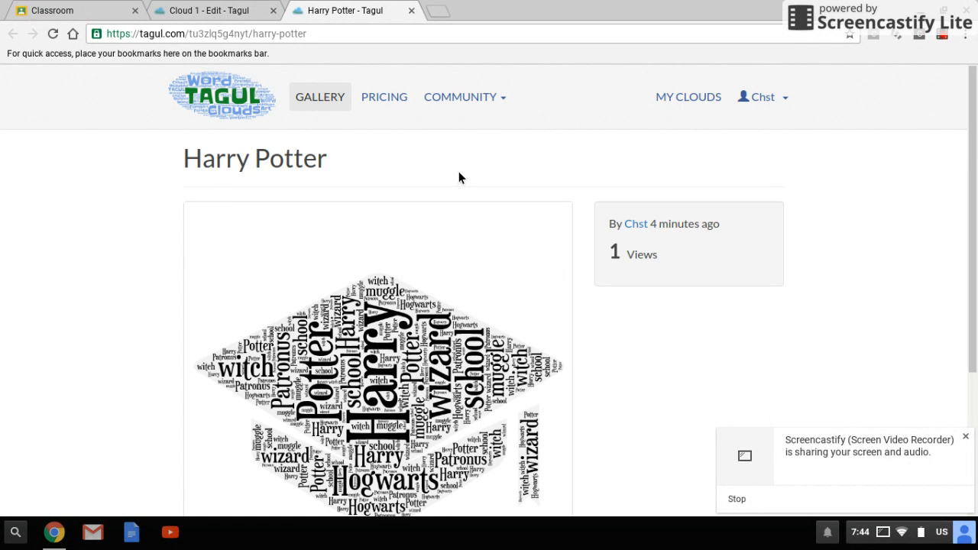
left_click(131, 37)
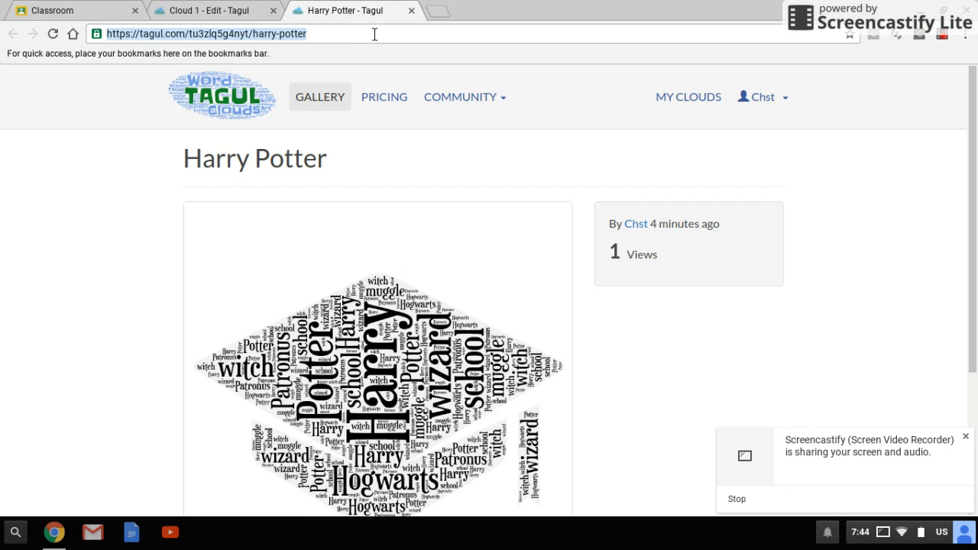
right_click(226, 36)
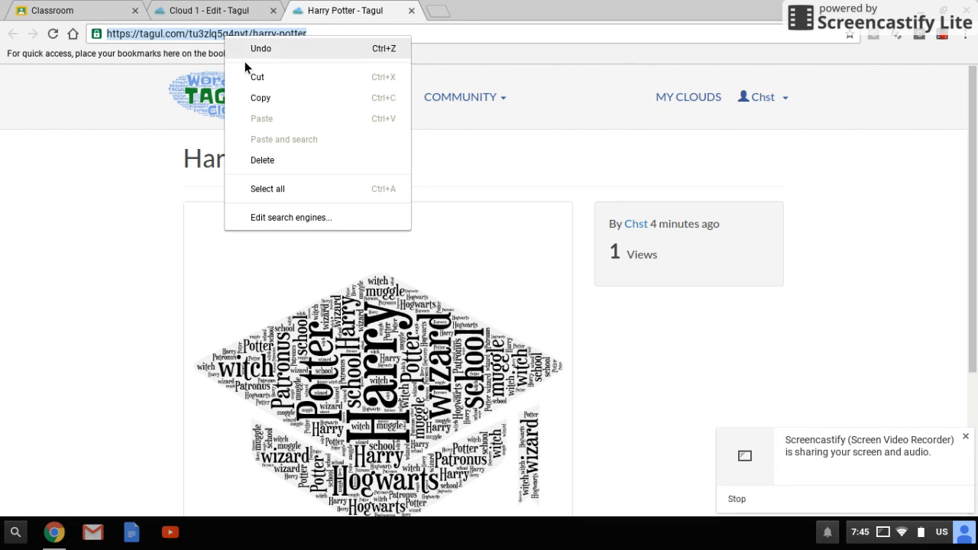
left_click(257, 97)
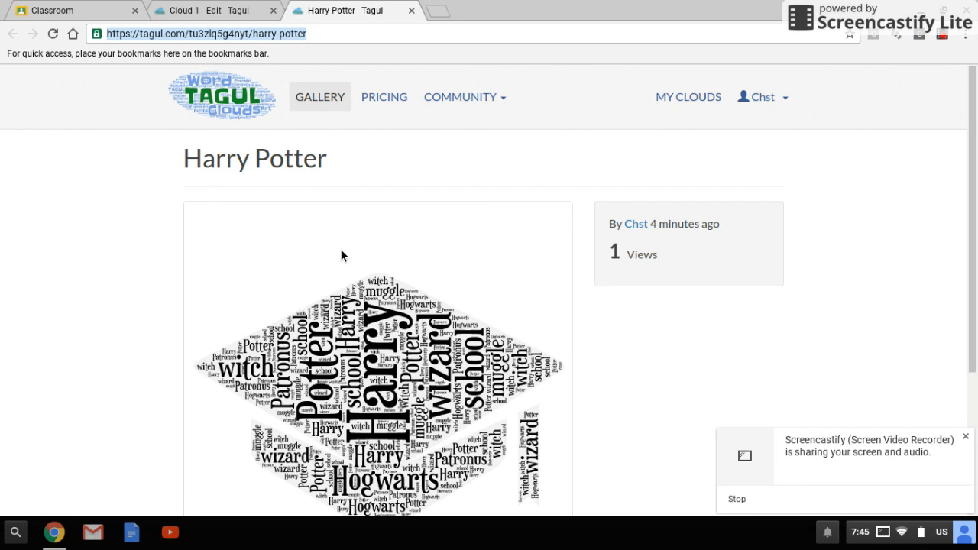
left_click(695, 101)
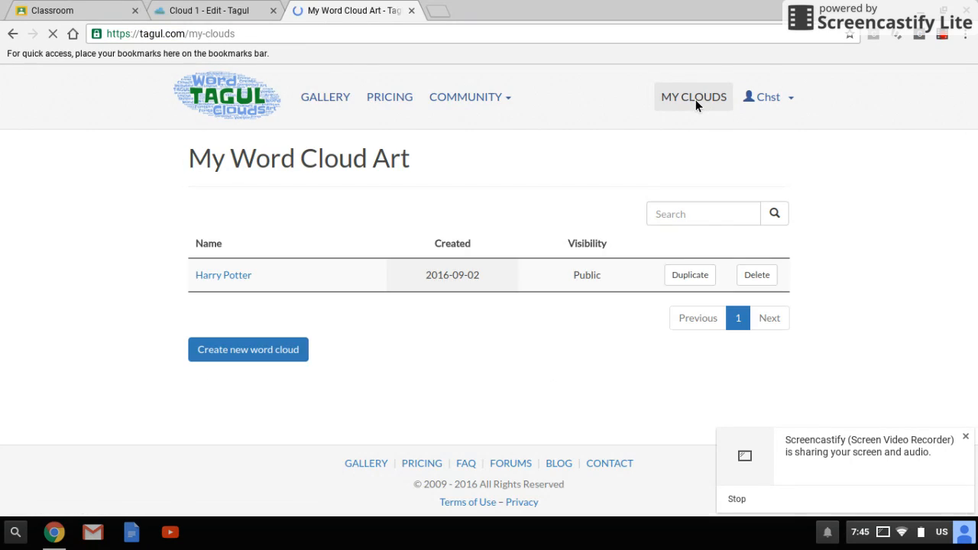